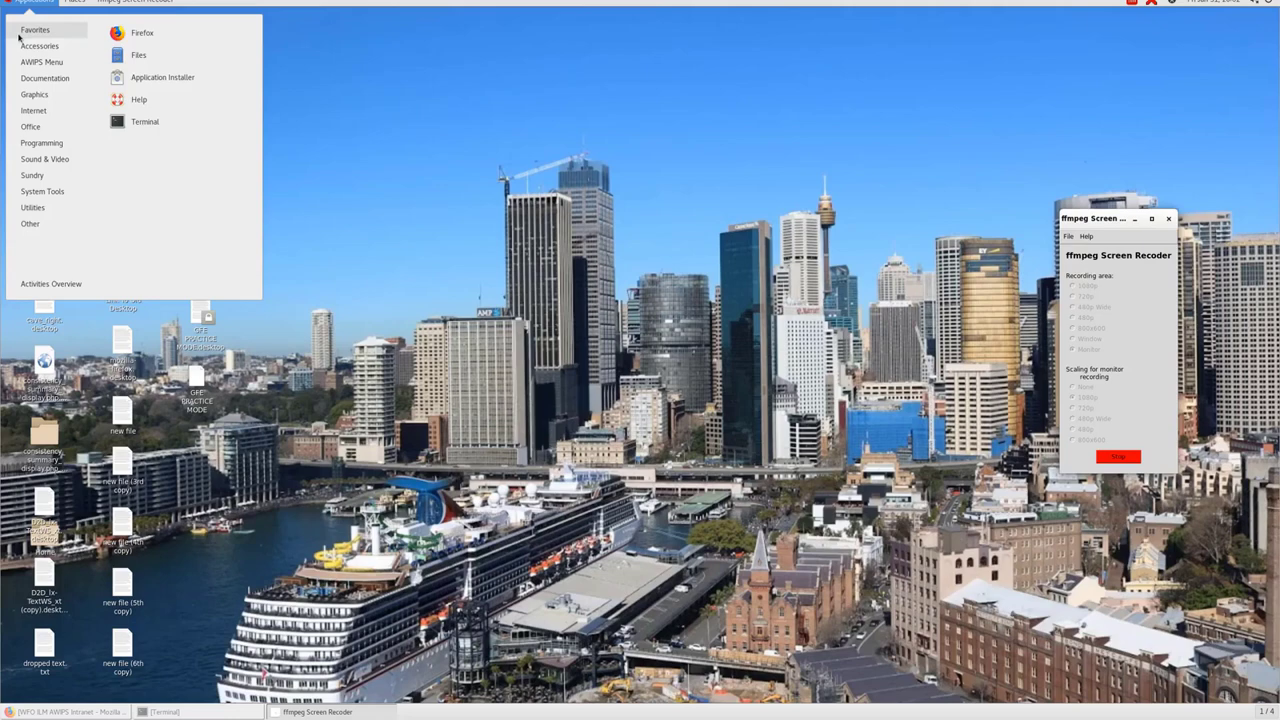
Step: Launch the Hazard Services Test Case from the AWIPS start-up menu, opening CAVE Hydro in practice mode
mouse_move(45, 62)
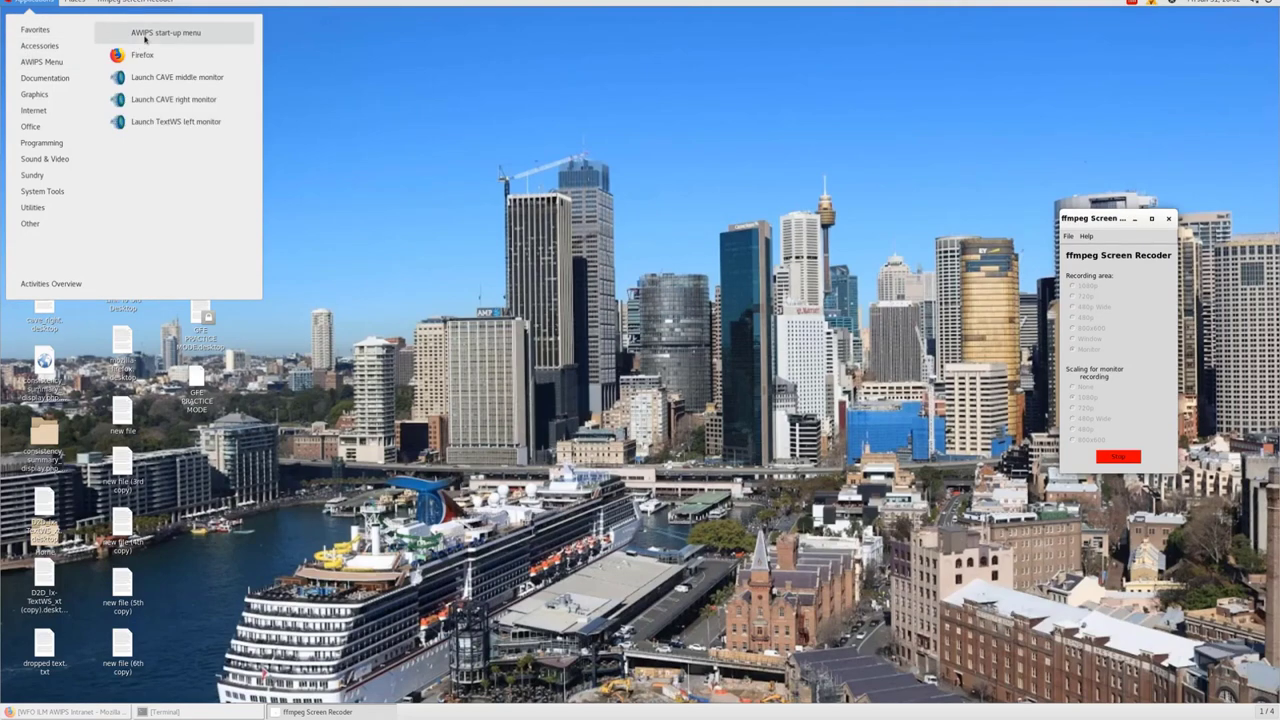
left_click(145, 38)
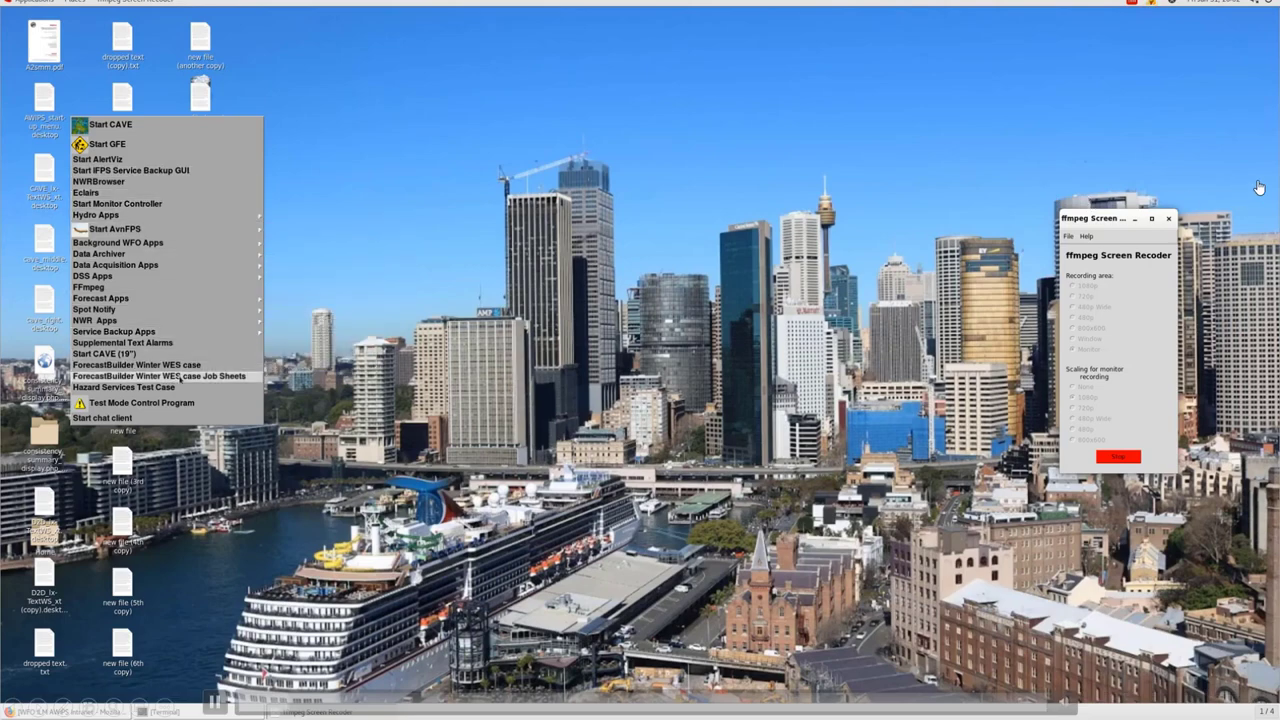
left_click(181, 391)
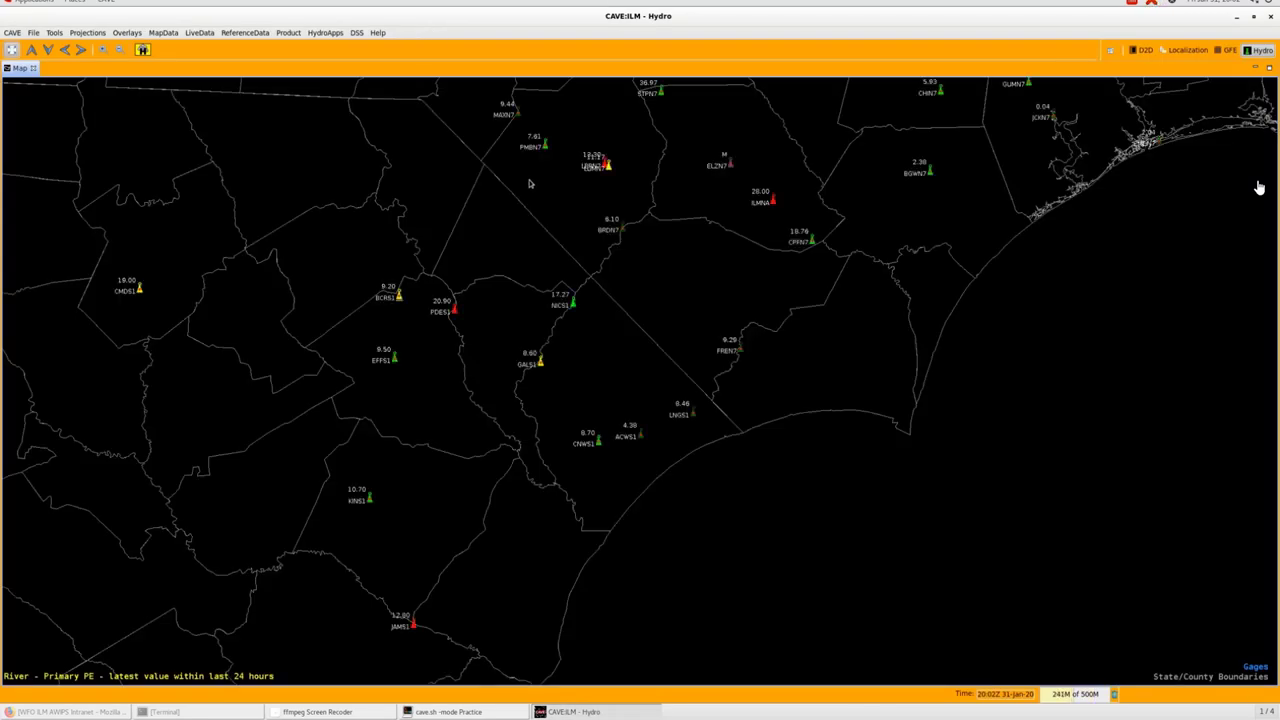
Step: Start Hazard Services, hide the HiRes Topo Image background, and open Flash Flood Watch event 339
left_click(142, 49)
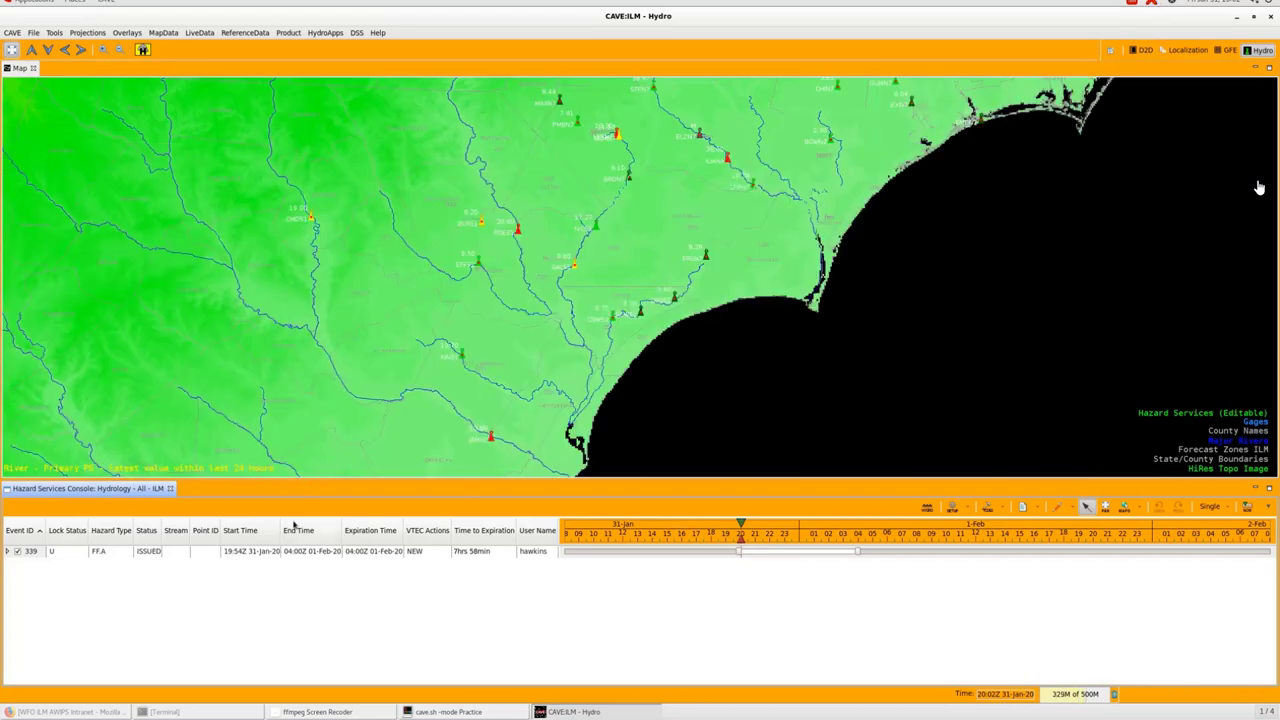
left_click(1233, 468)
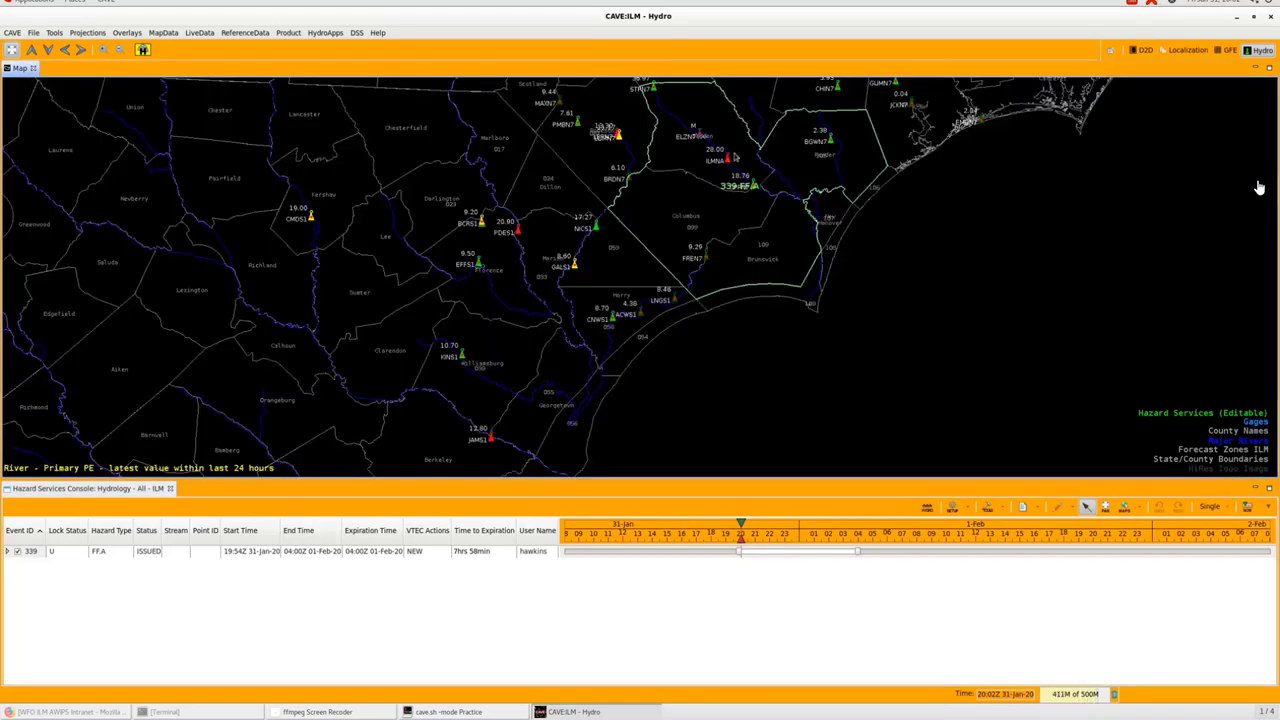
left_click(256, 552)
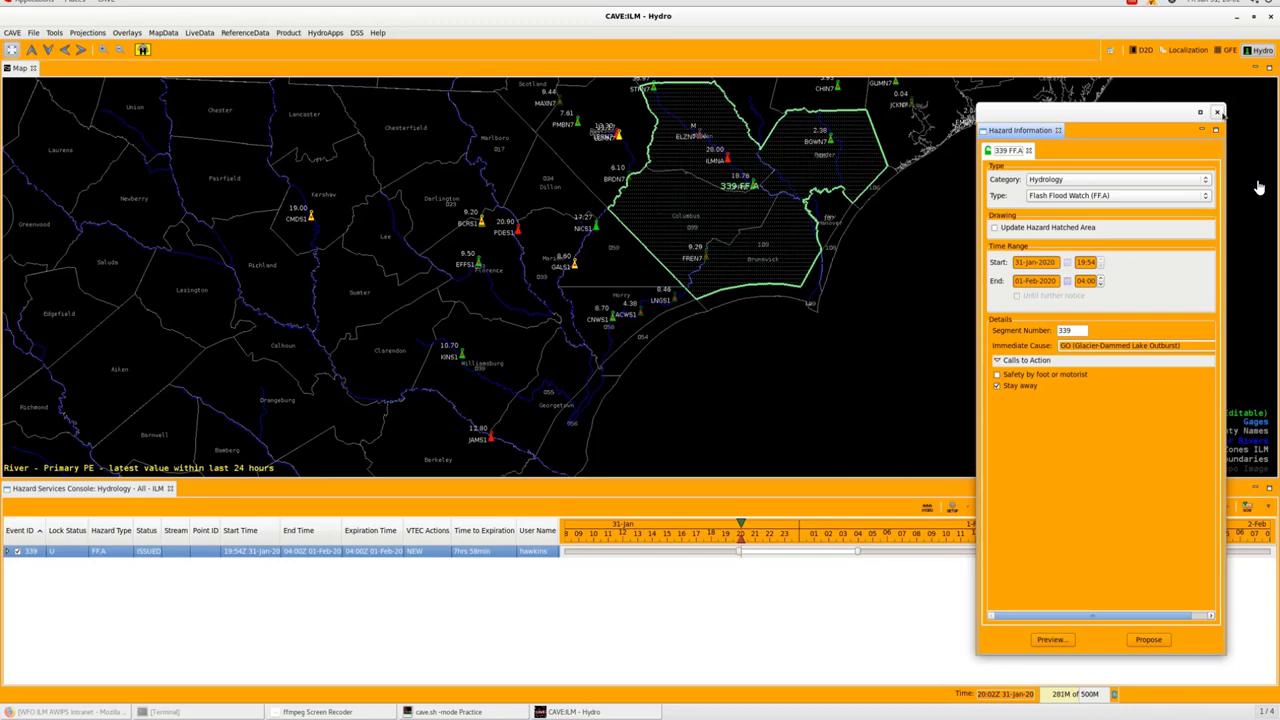
Step: Change event 339 to a Flash Flood Warning (FF.W.NonConvective) and preview the warning product
left_click(1204, 196)
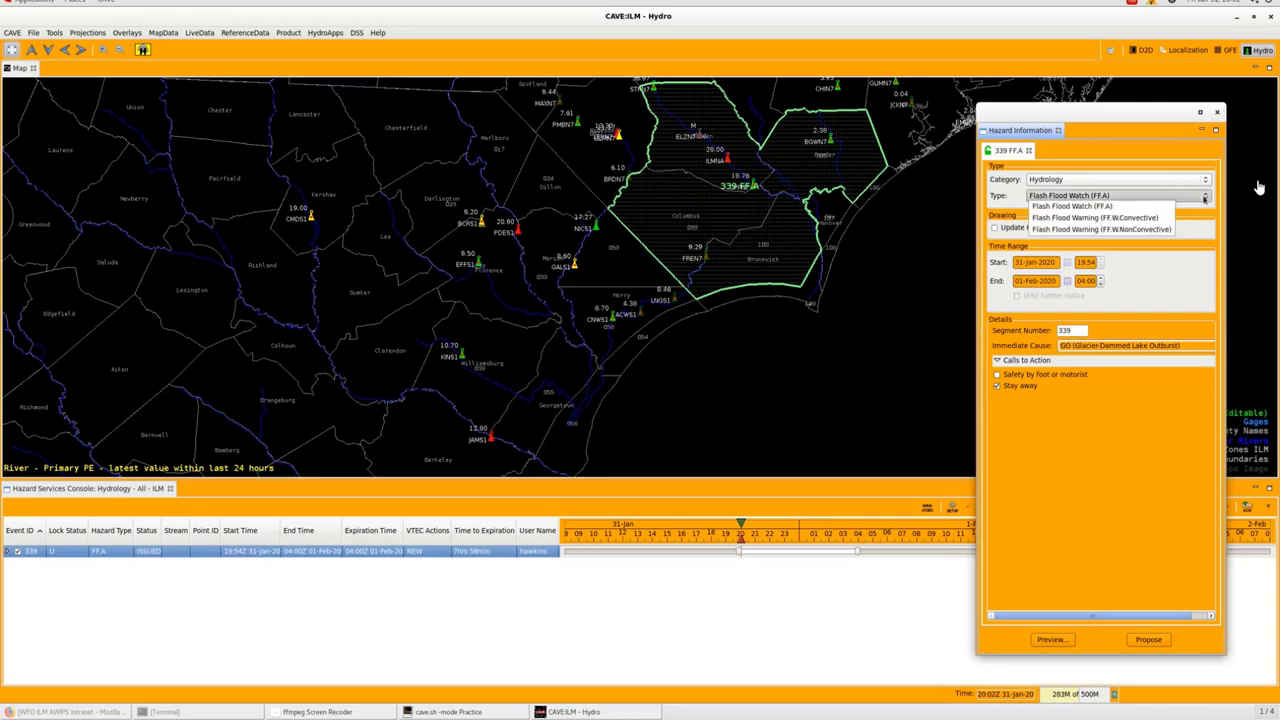
left_click(1124, 232)
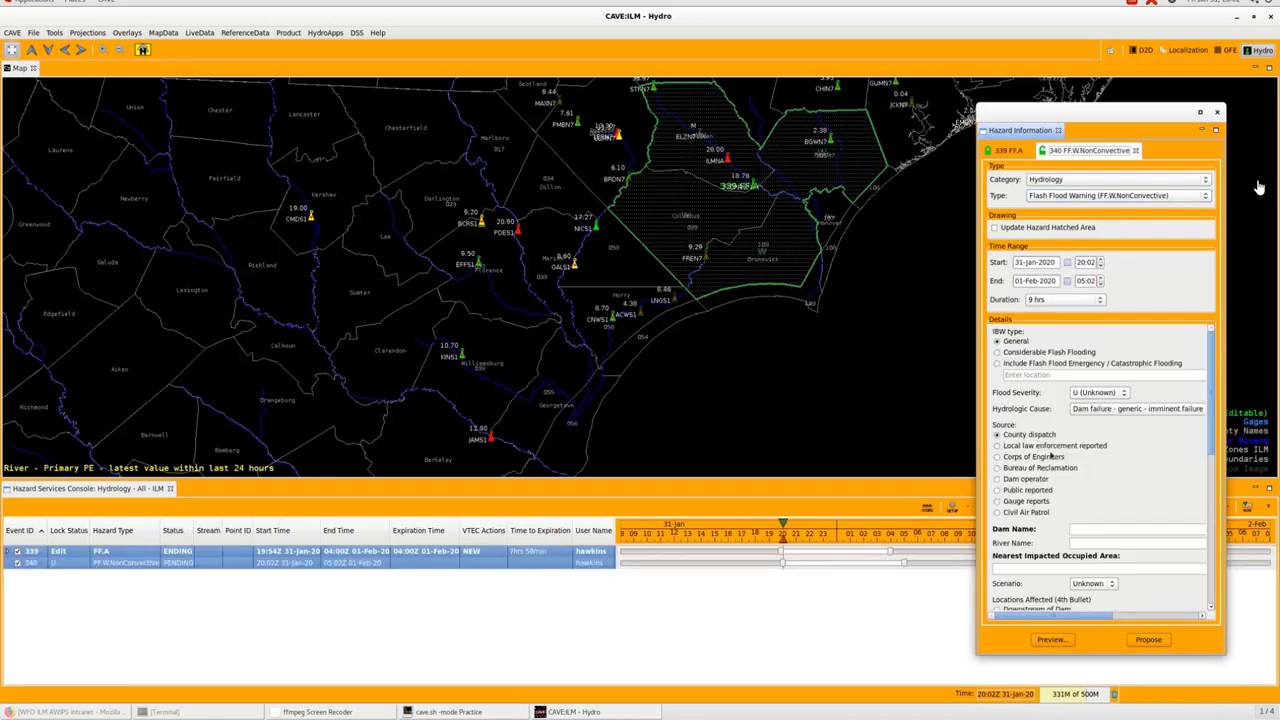
left_click(1048, 640)
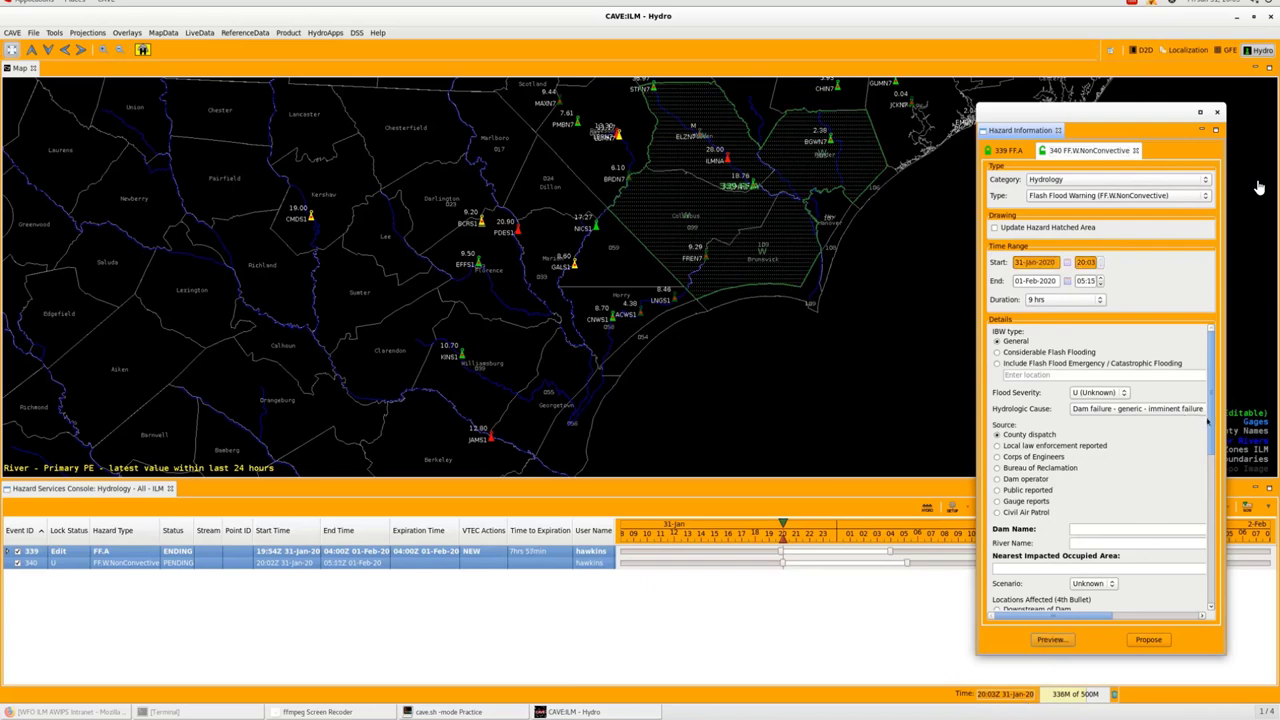
scroll(1158, 502, "down", 5)
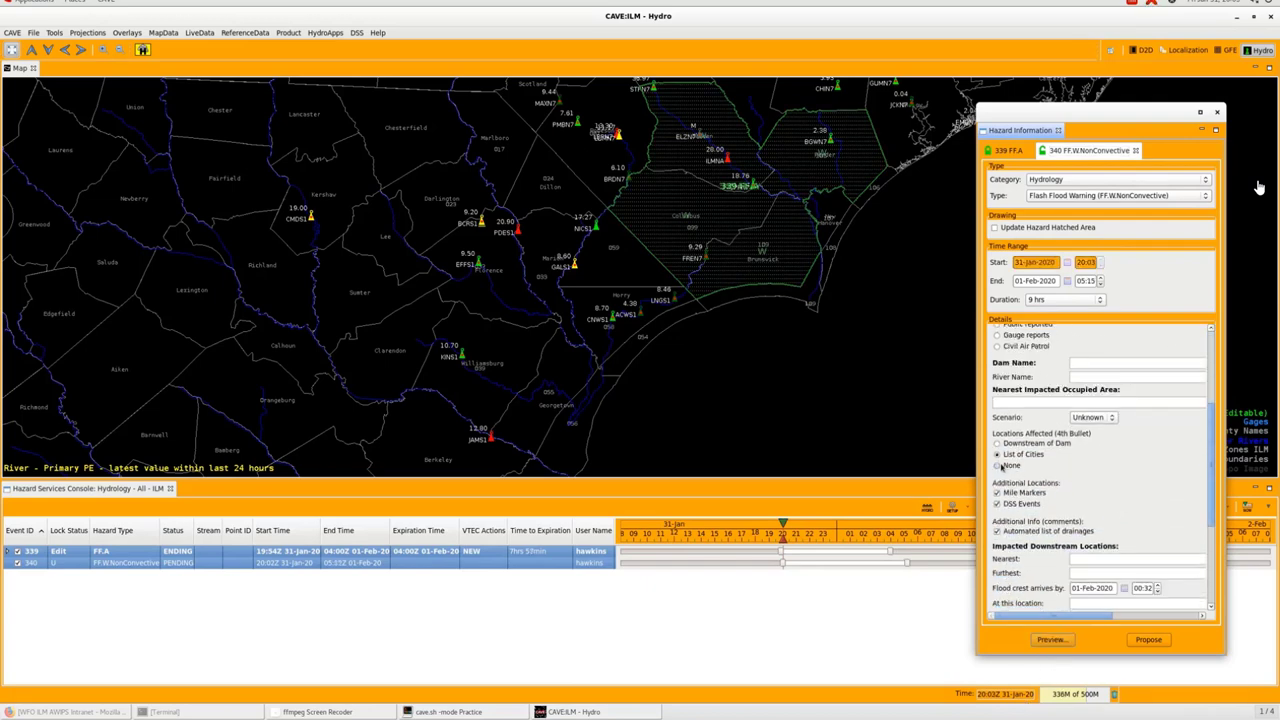
scroll(1038, 540, "down", 1)
scroll(1038, 540, "down", 1)
left_click(1048, 640)
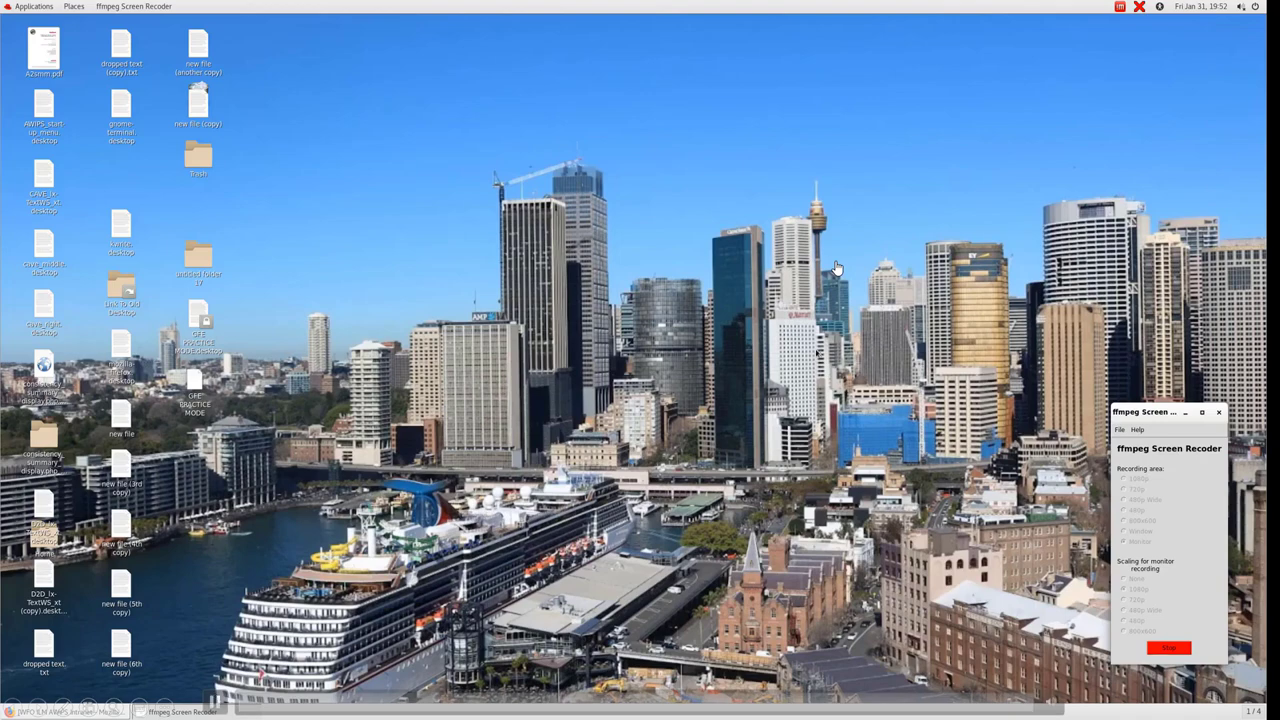
Step: Relaunch the Hazard Services Test Case from Applications > AWIPS Menu, opening CAVE D2D in practice mode
left_click(33, 7)
mouse_move(46, 69)
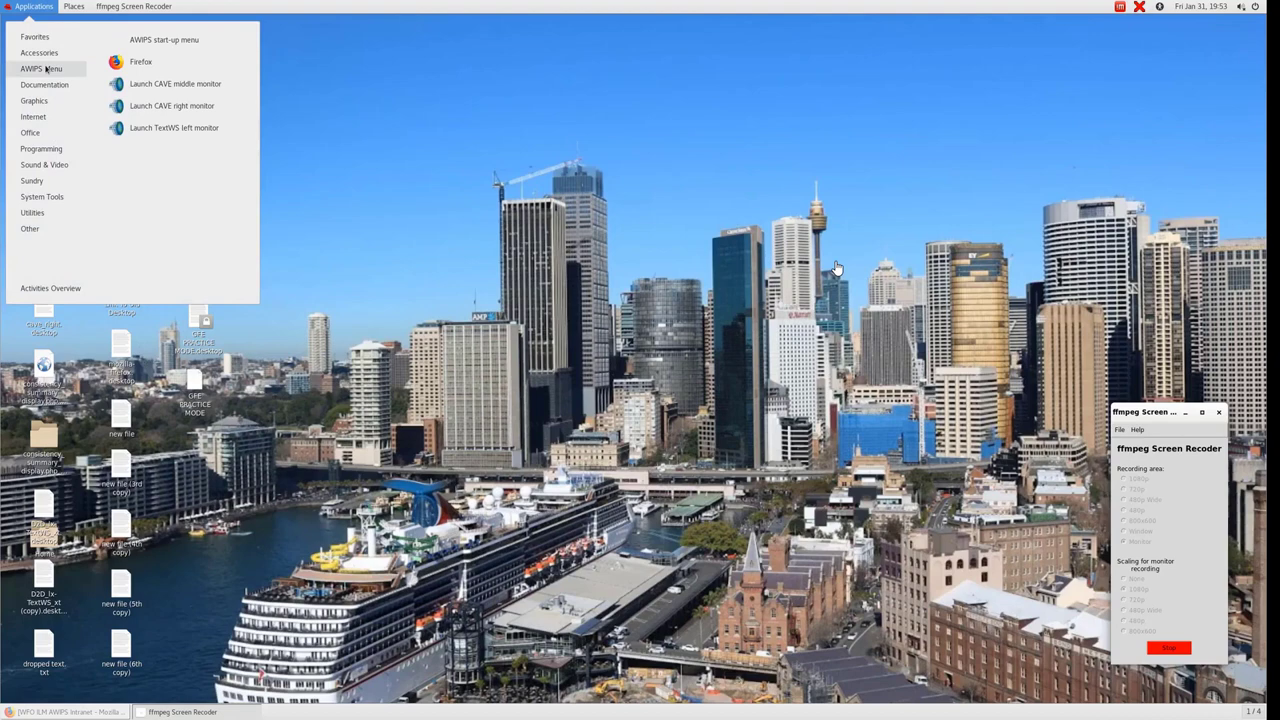
left_click(164, 40)
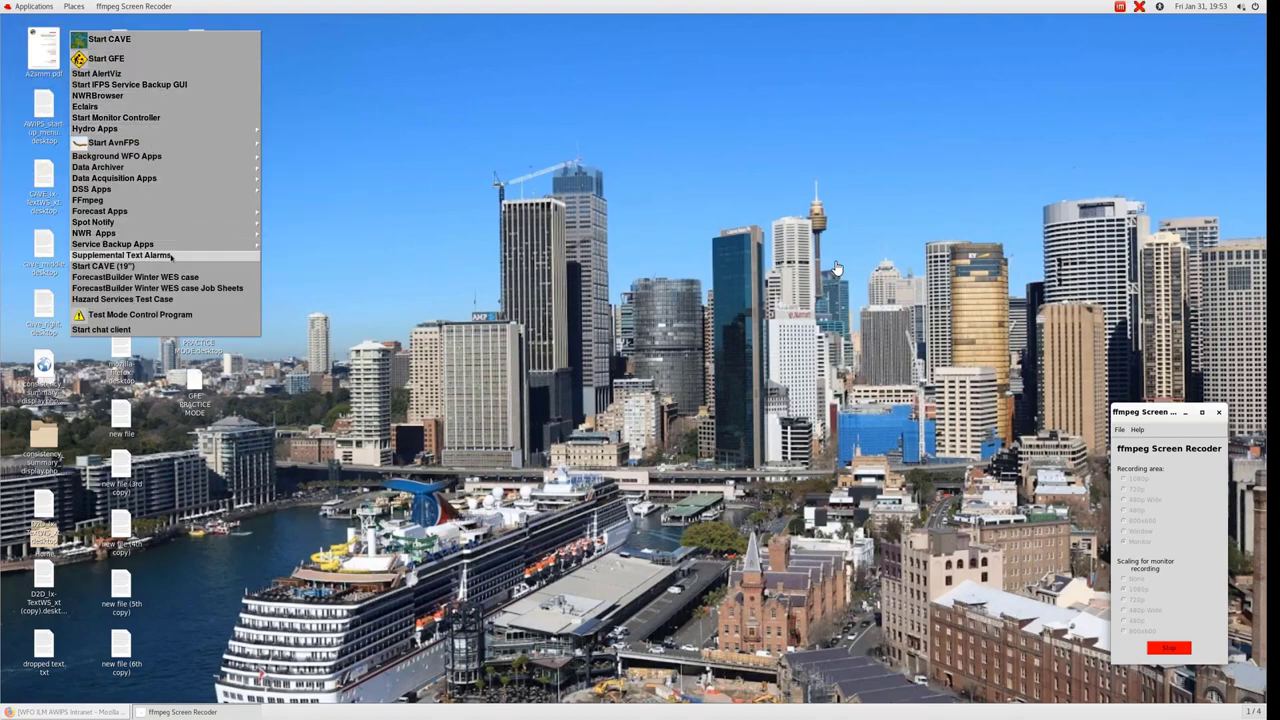
left_click(171, 301)
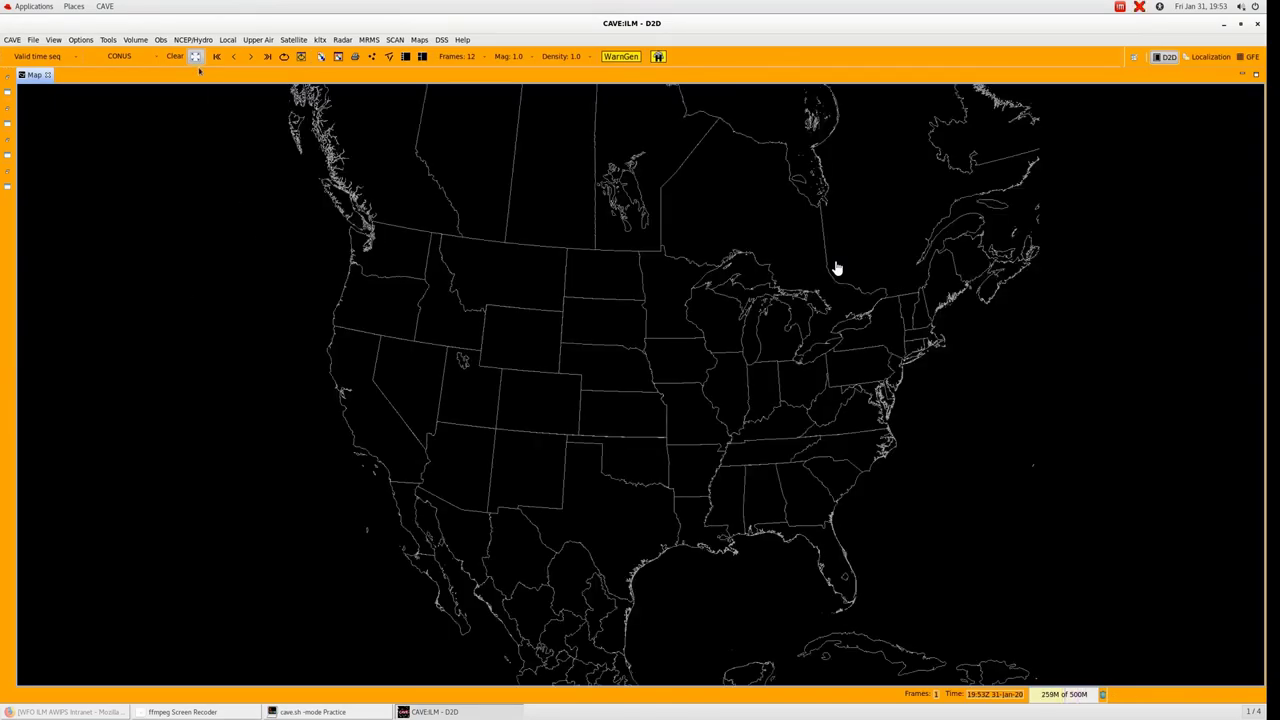
Step: Switch the map scale from CONUS to WFO and start Hazard Services
left_click(155, 57)
left_click(129, 160)
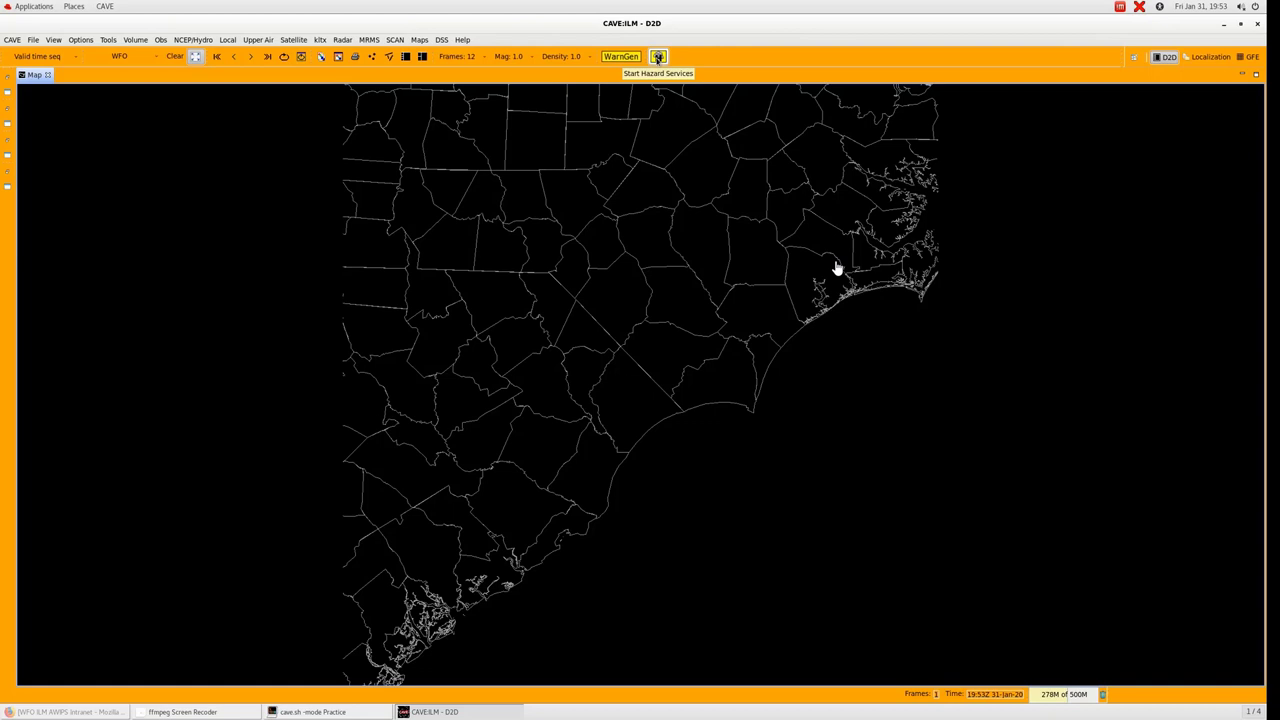
left_click(658, 56)
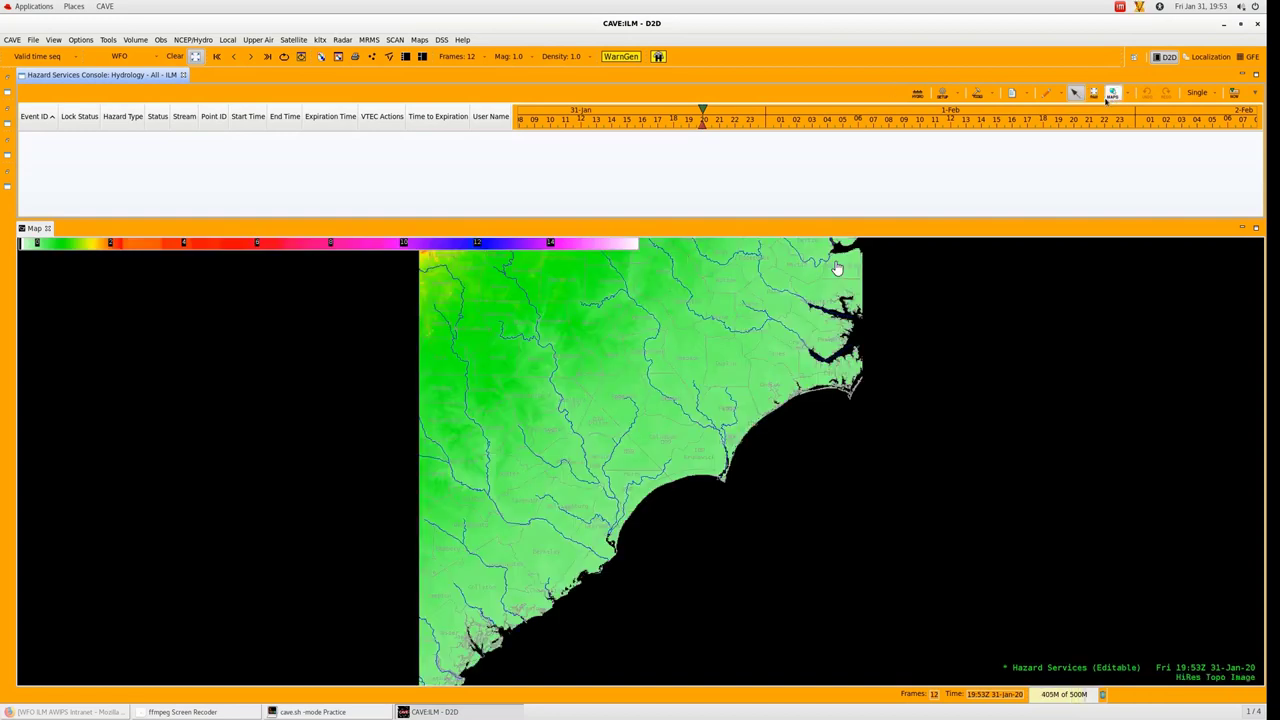
Step: Load a saved Hydrology setting and set select-by-area to Forecast Zones ILM
left_click(954, 96)
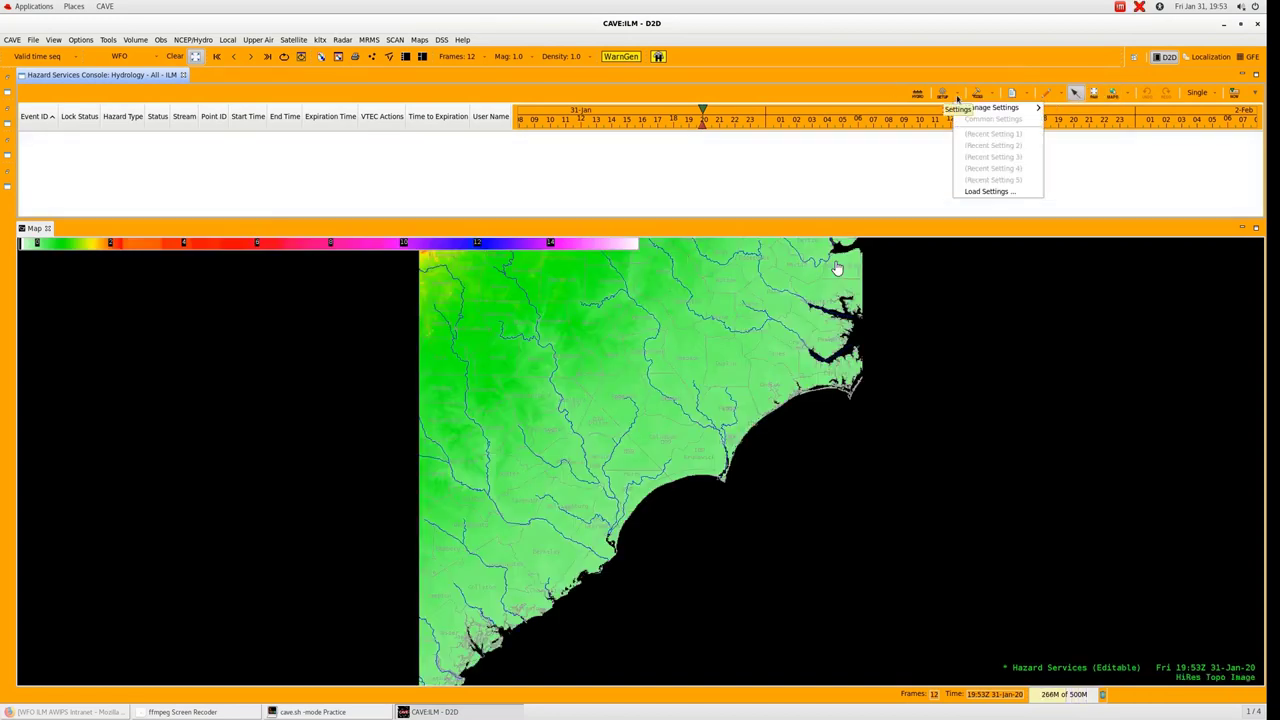
mouse_move(971, 107)
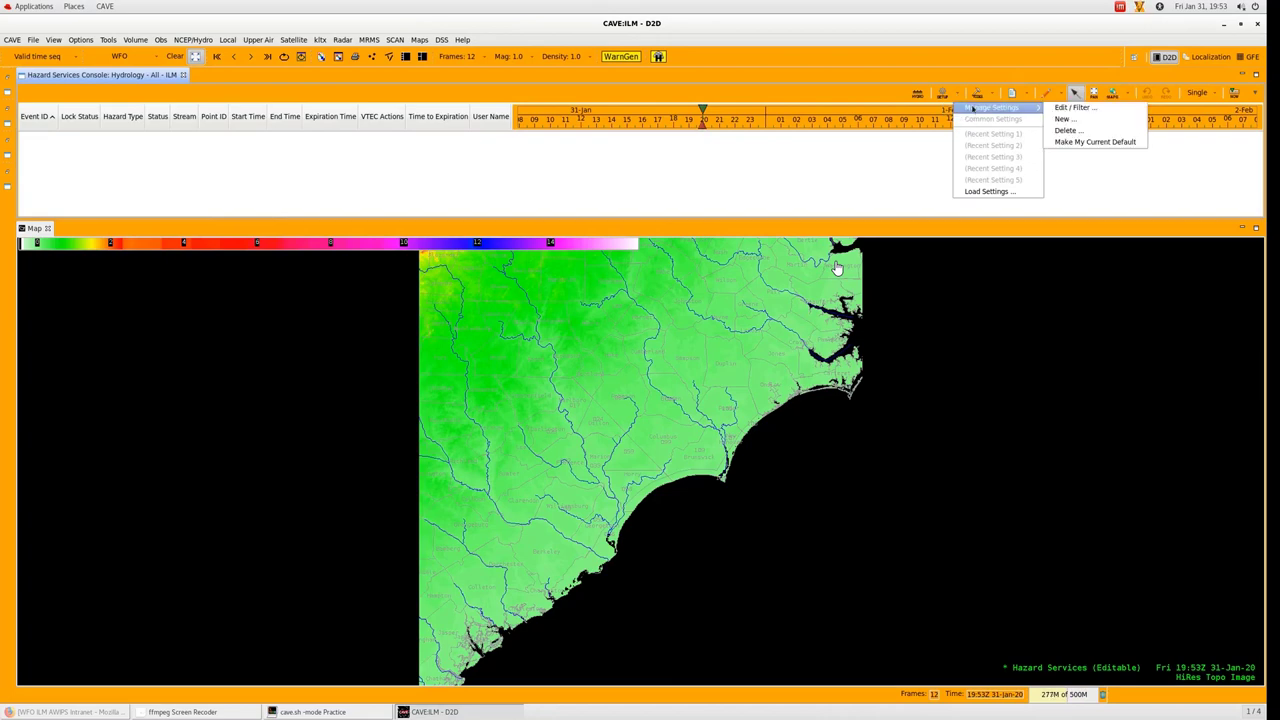
left_click(987, 191)
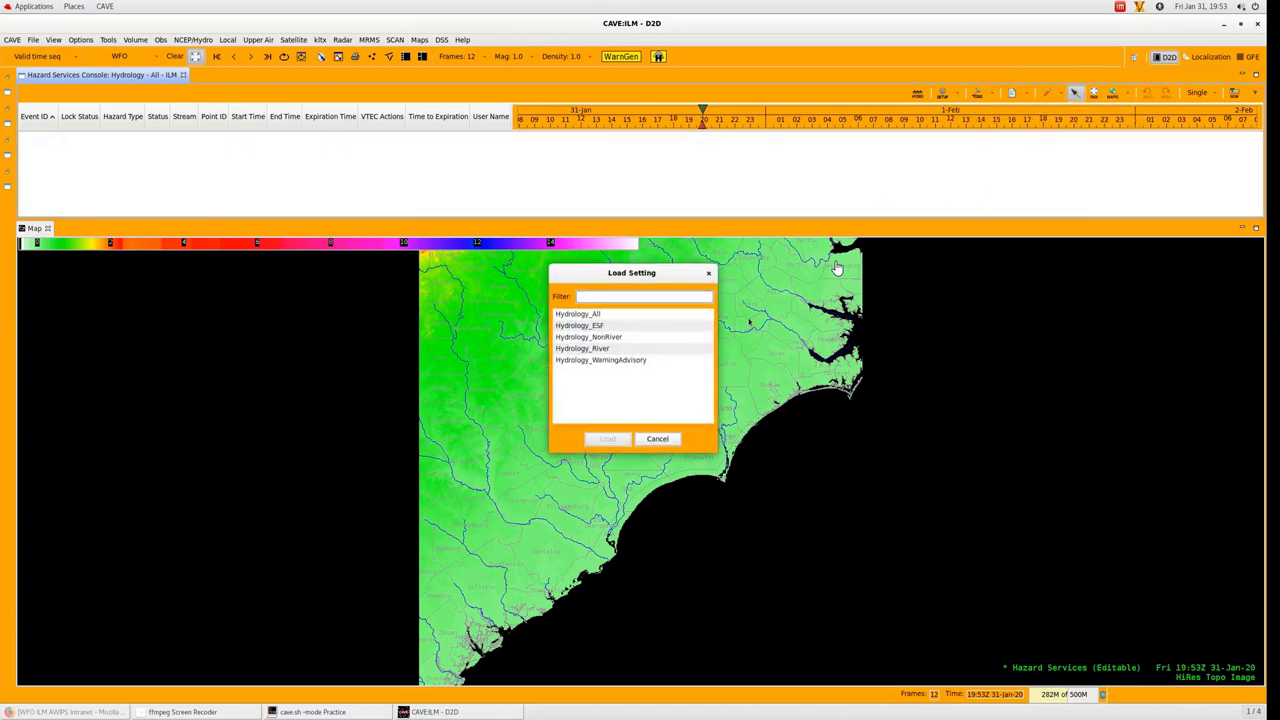
left_click(600, 325)
left_click(610, 438)
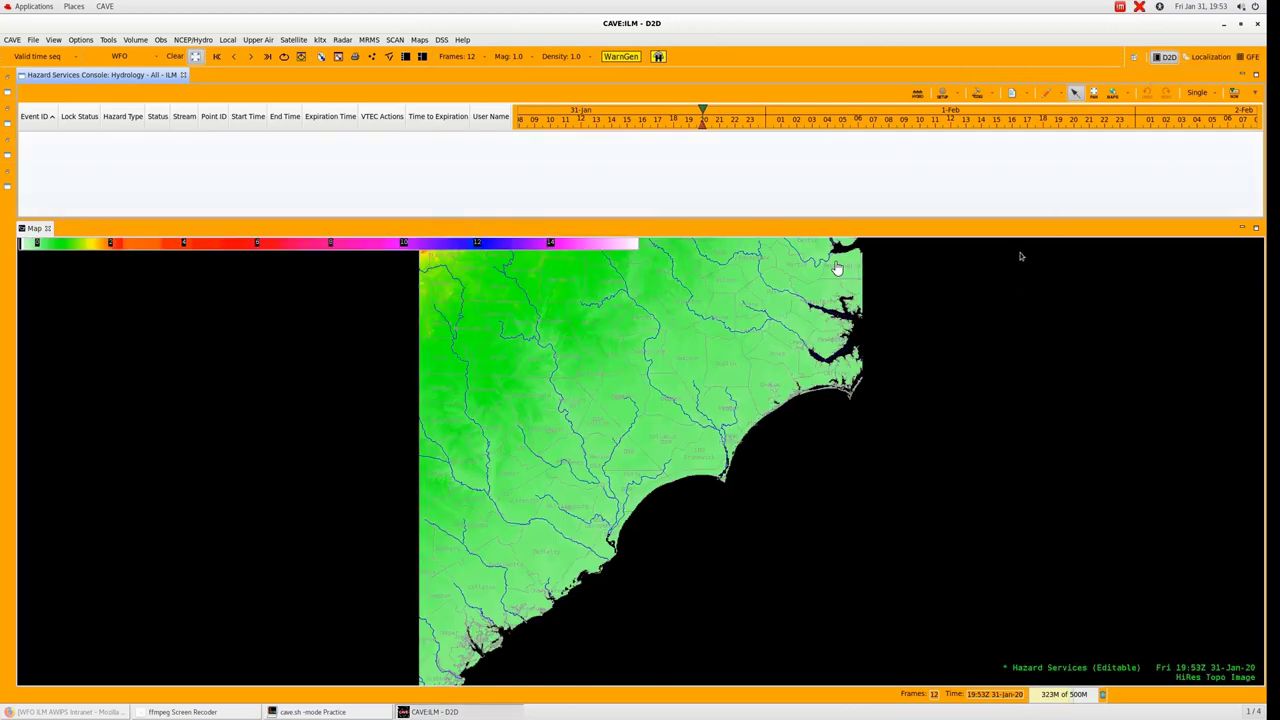
left_click(1113, 93)
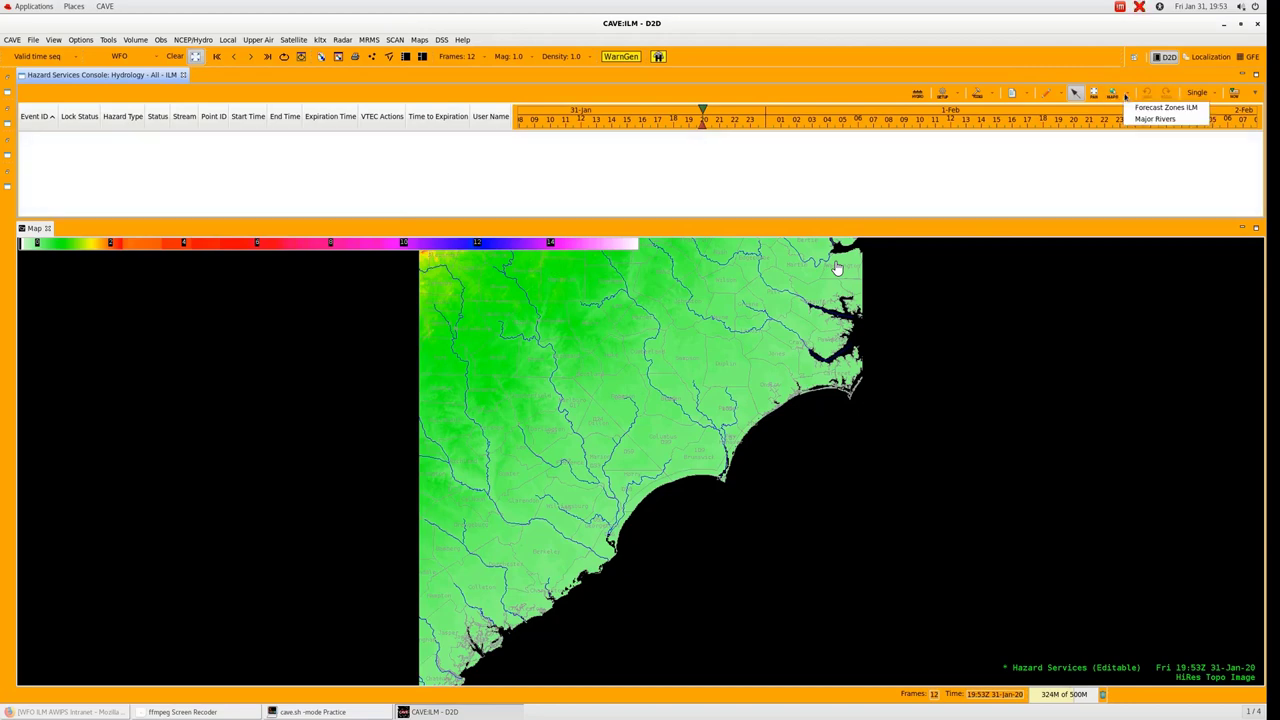
left_click(1140, 118)
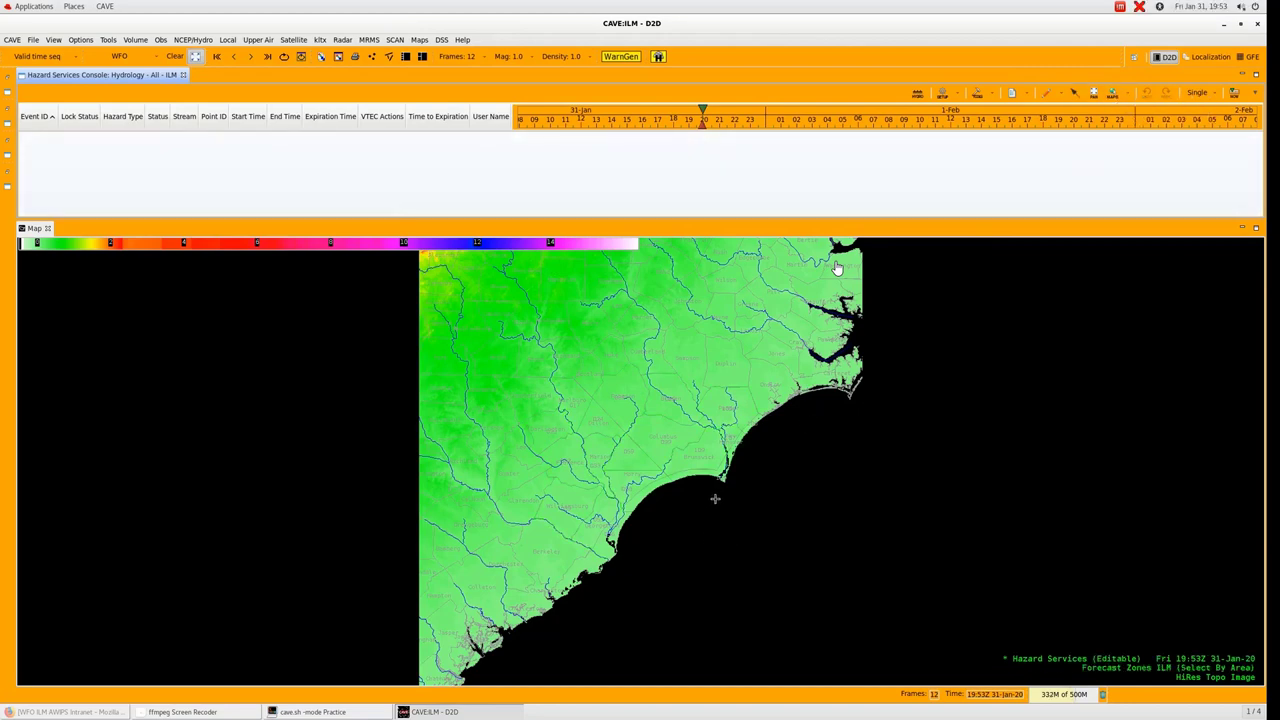
Step: Select the coastal ILM forecast zones and double-click them into pending hazard event 339
left_click(702, 457)
left_click(649, 433)
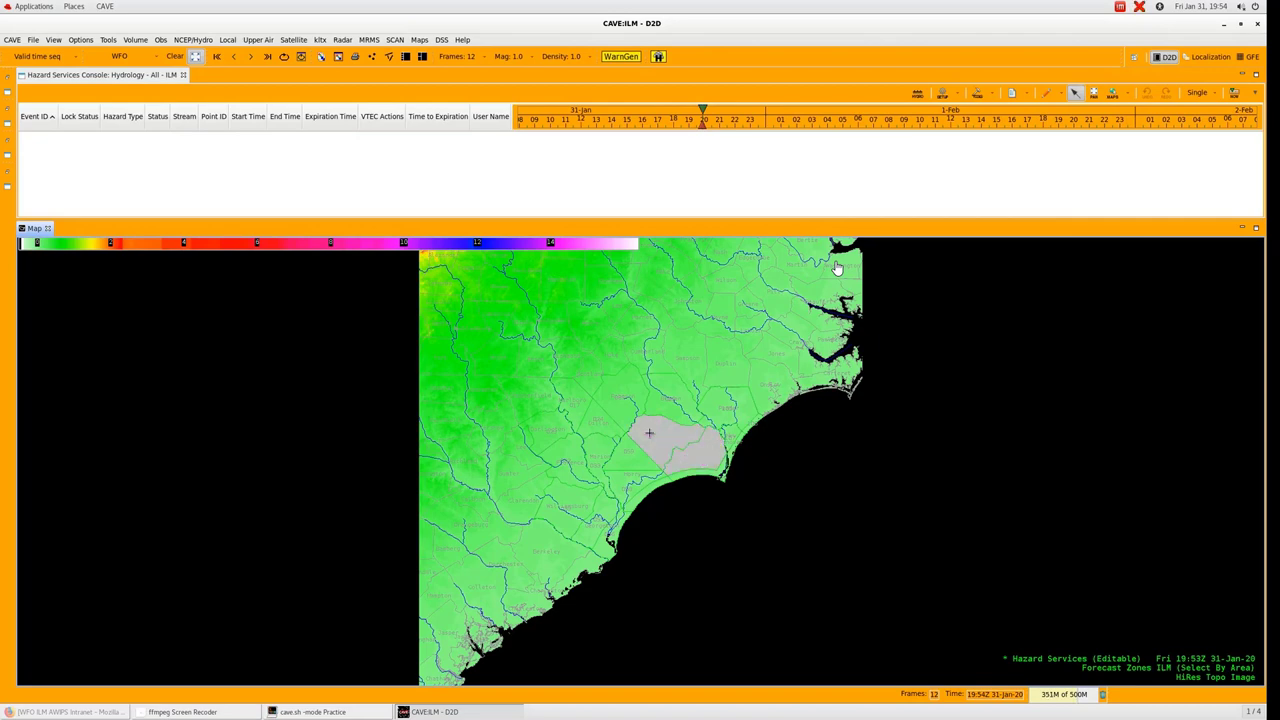
left_click(664, 405)
left_click(714, 402)
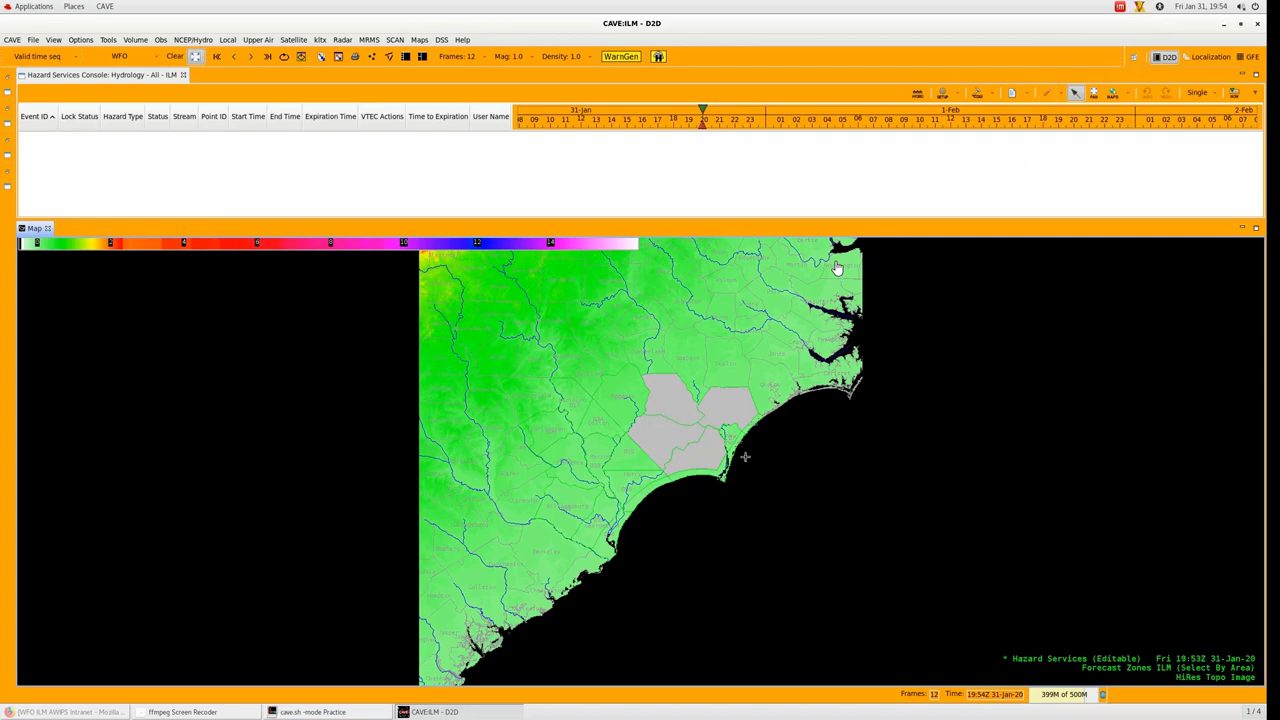
double_click(686, 419)
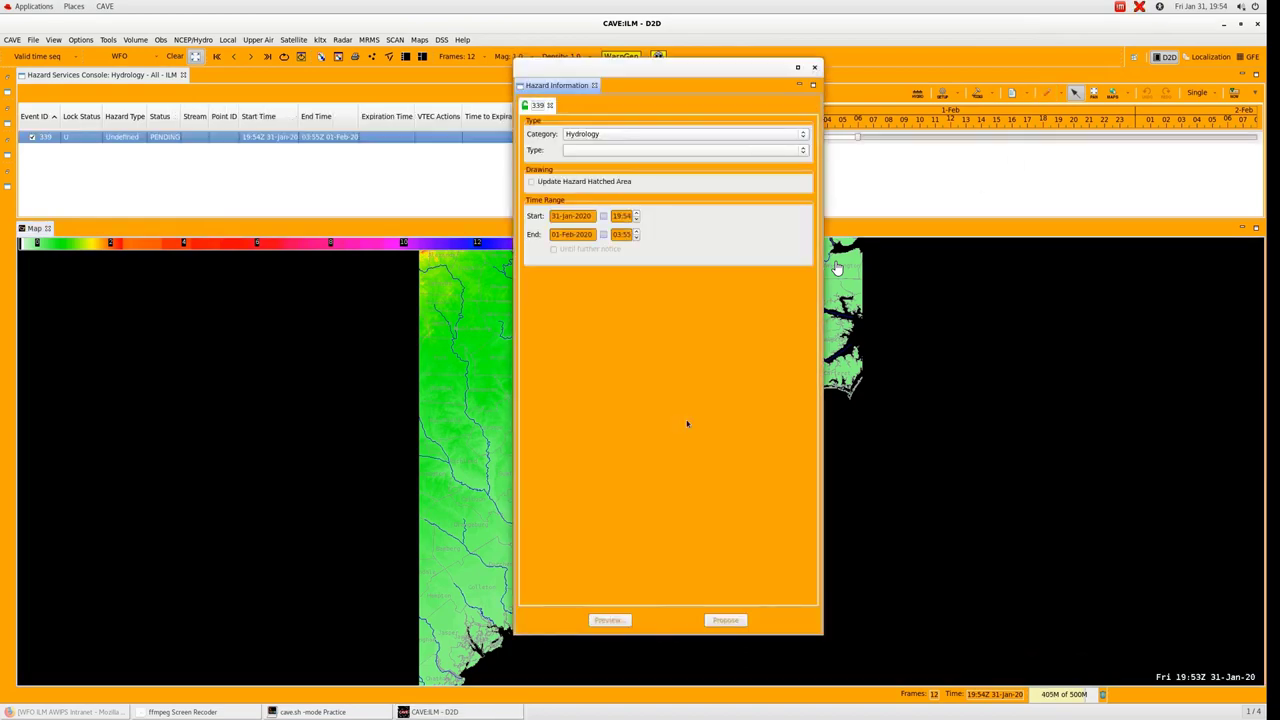
Step: Set event 339 to Flash Flood Watch (FF.A), check Immediate Cause, then advance to the Thank You slide
left_click(802, 150)
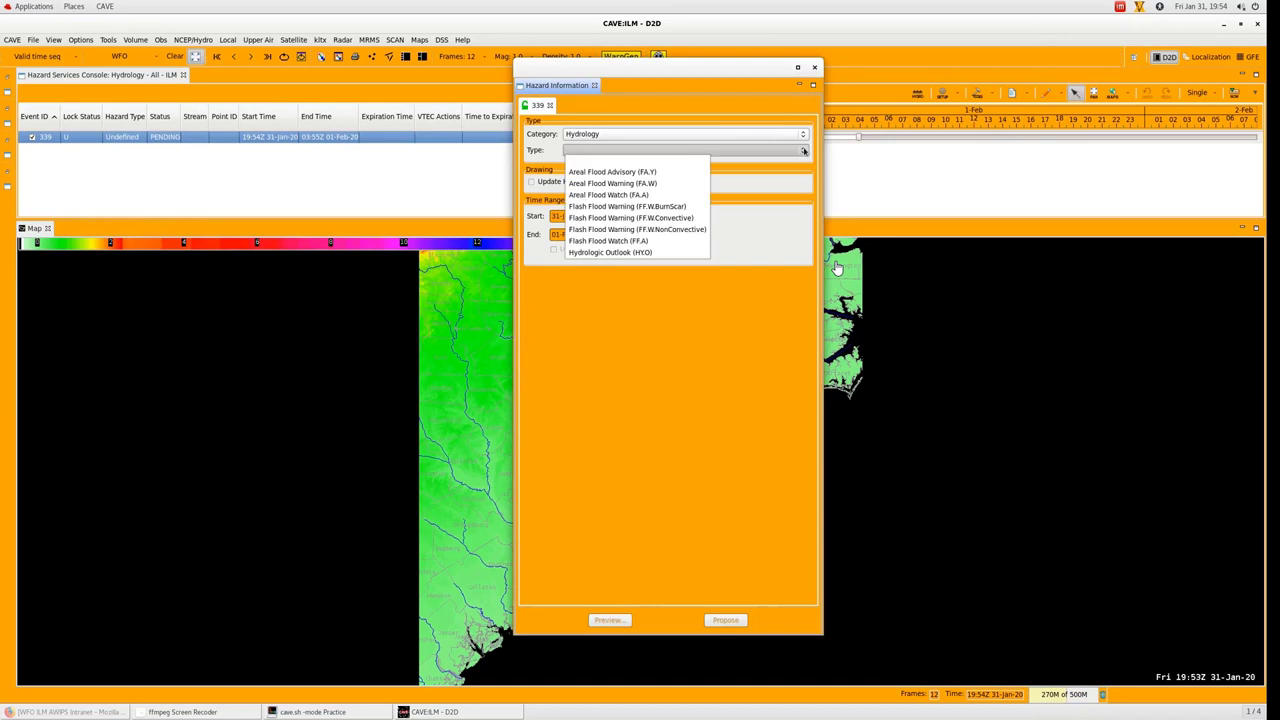
left_click(632, 242)
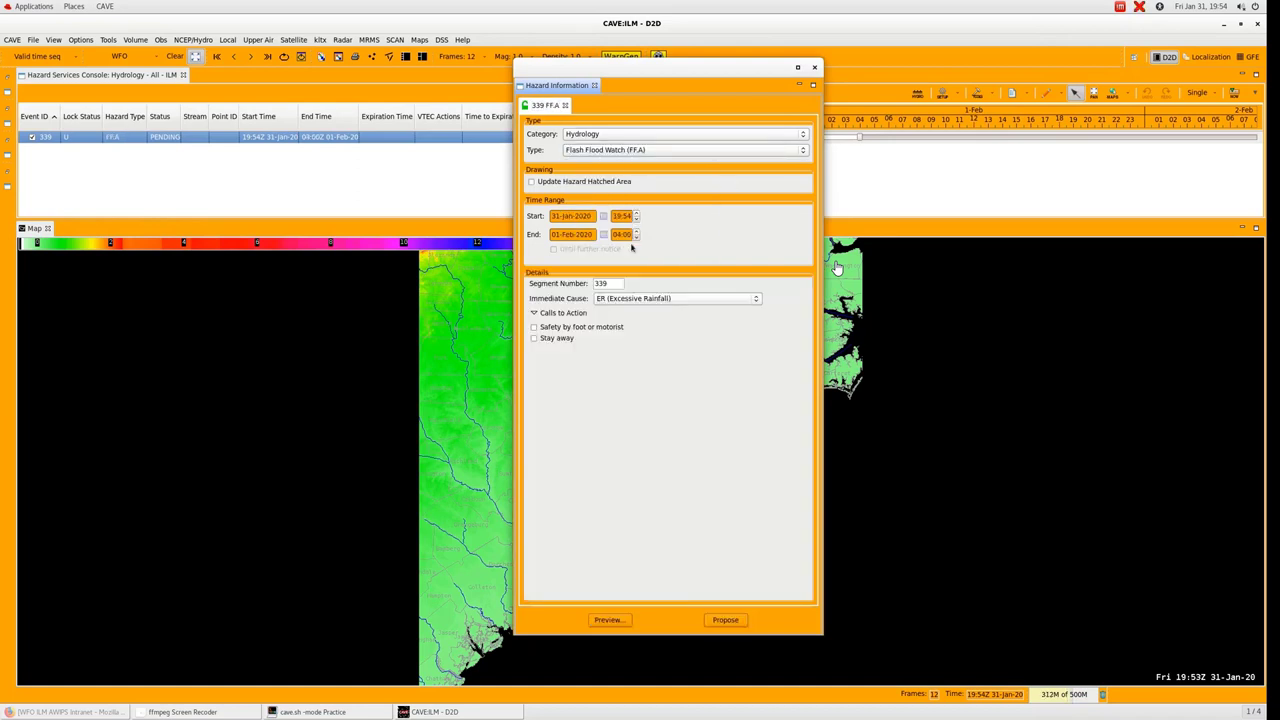
left_click(756, 298)
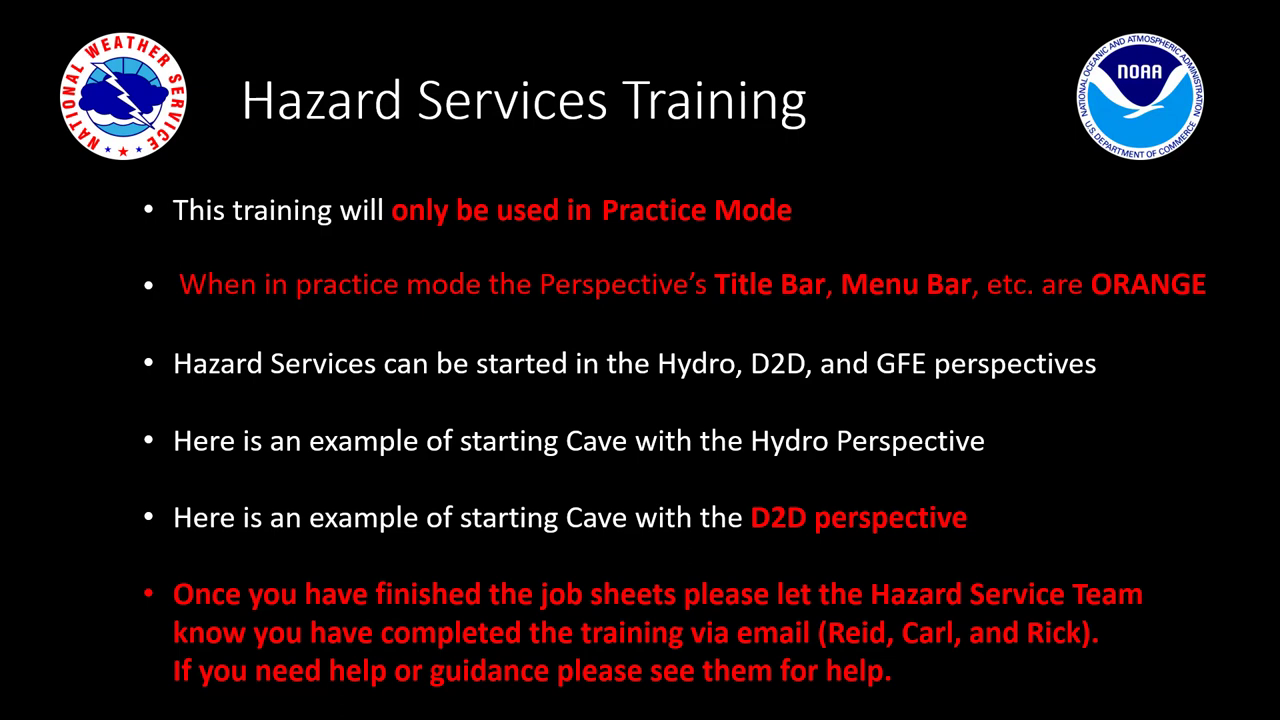
key("Right")
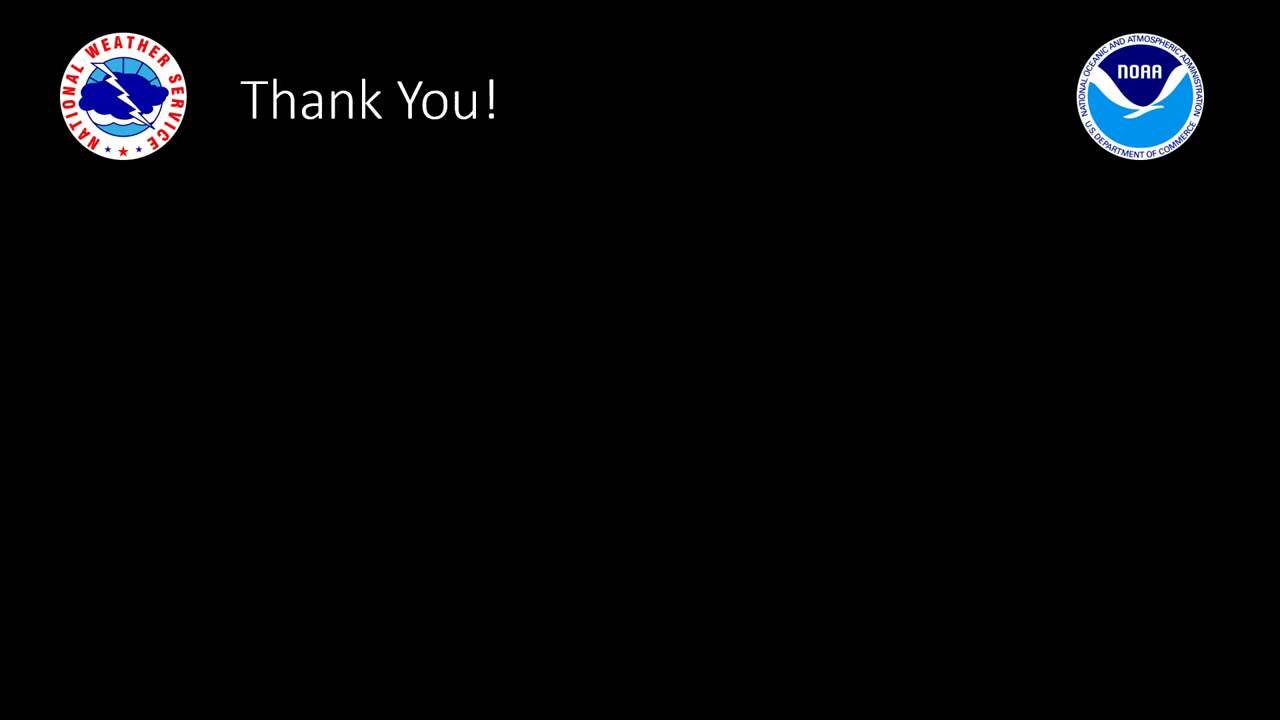